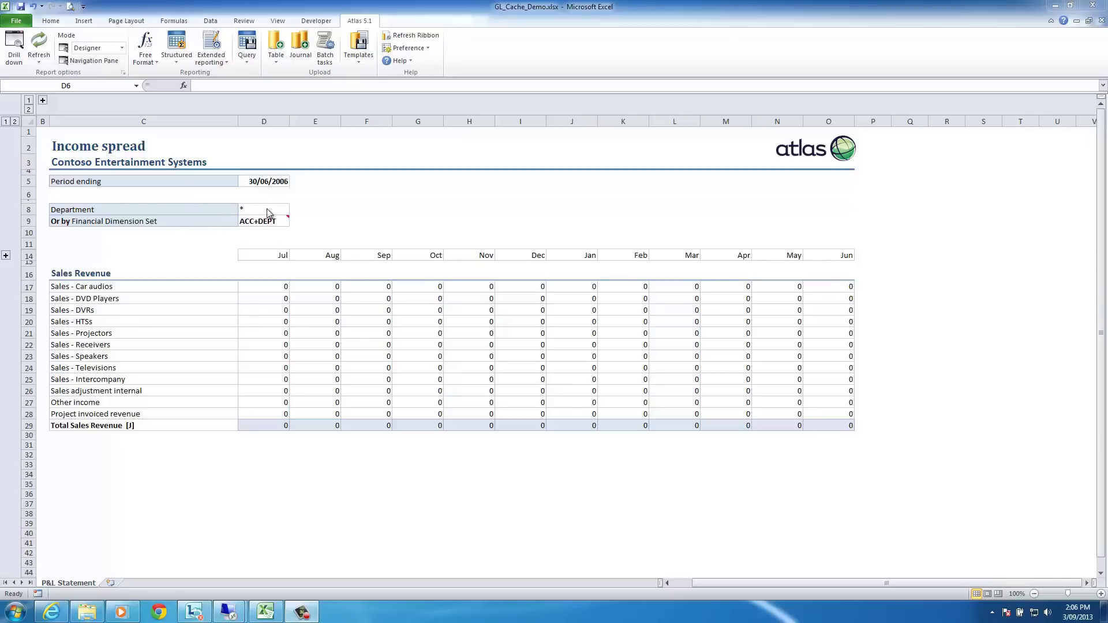
Change the period ending date in D5 to 30/06/2008 and let the sheet recalculate
click(268, 186)
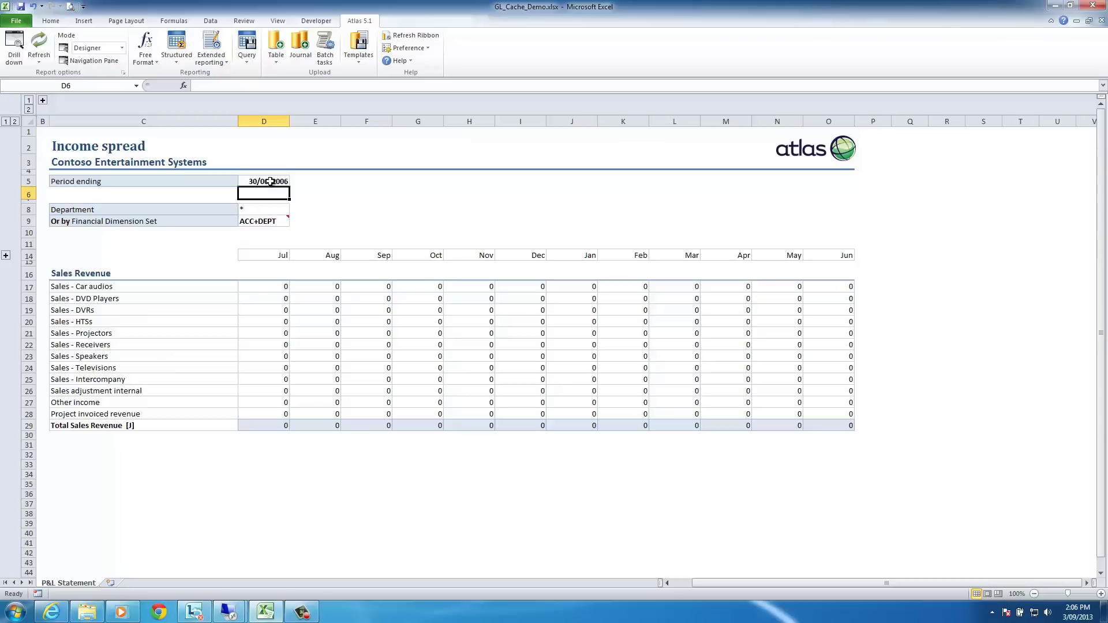
click(268, 182)
key(F2)
key(BackSpace)
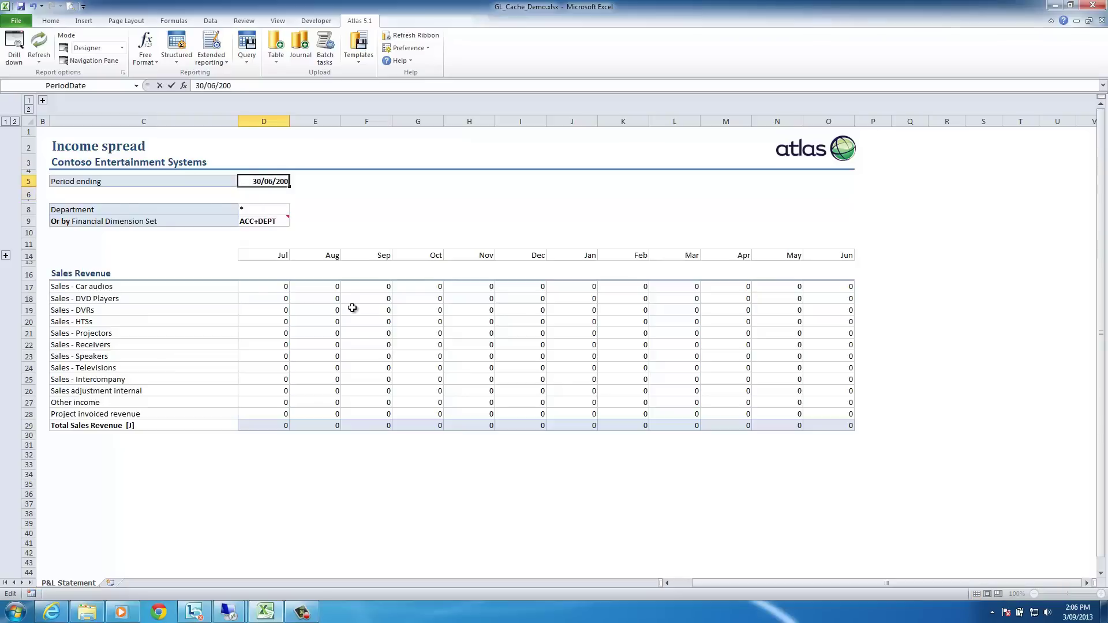
text(8)
key(Return)
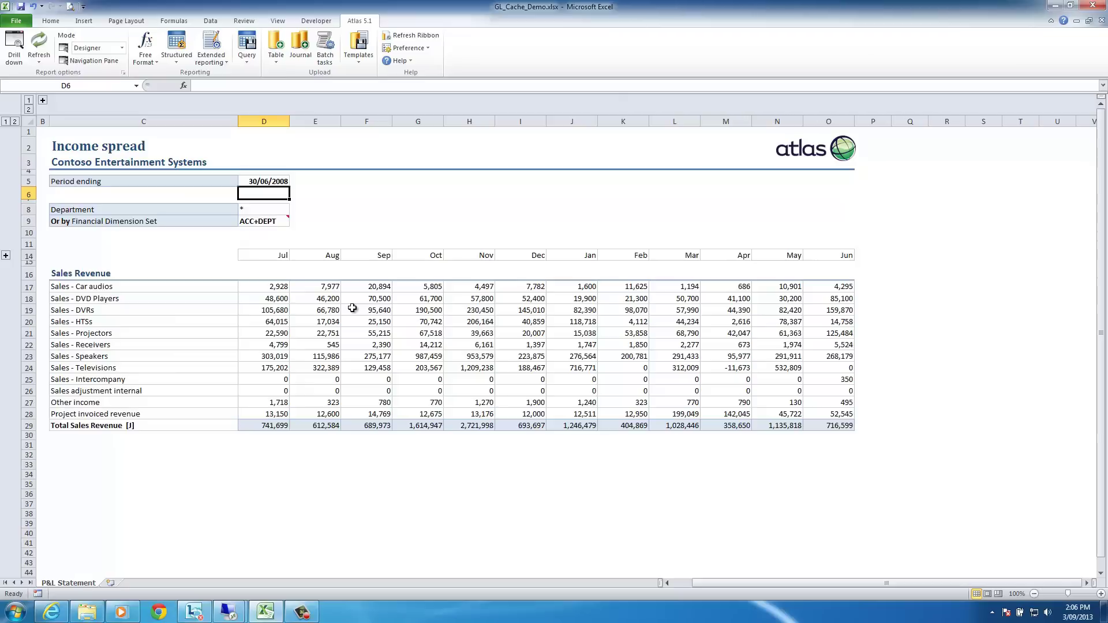
Delete the monthly sales revenue figures in D17:O28, then select cell C1
click(135, 86)
click(87, 97)
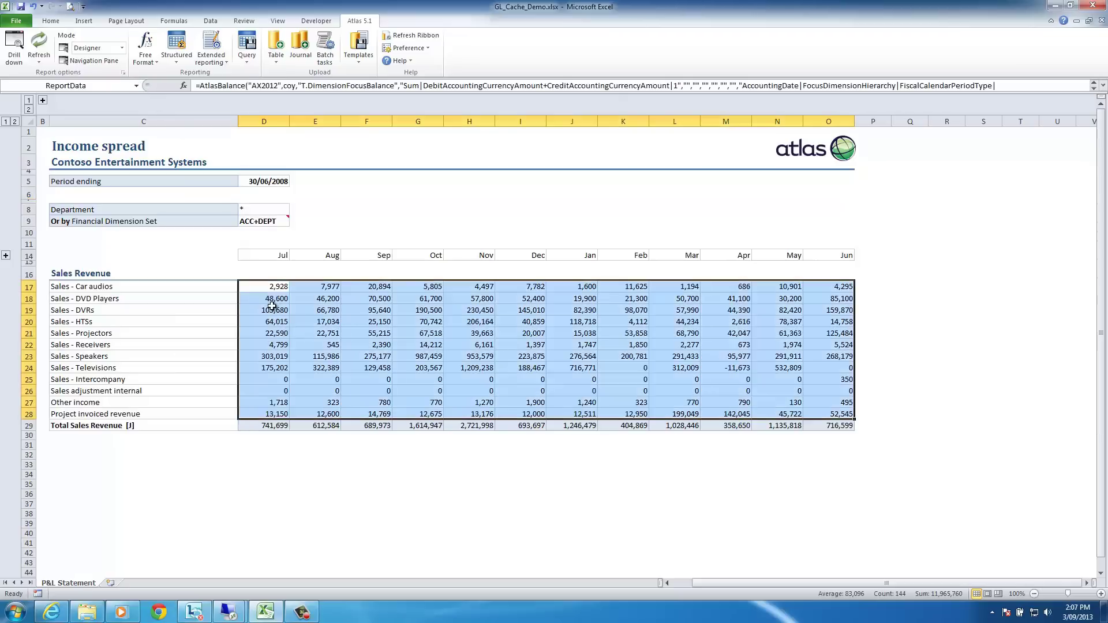
key(Delete)
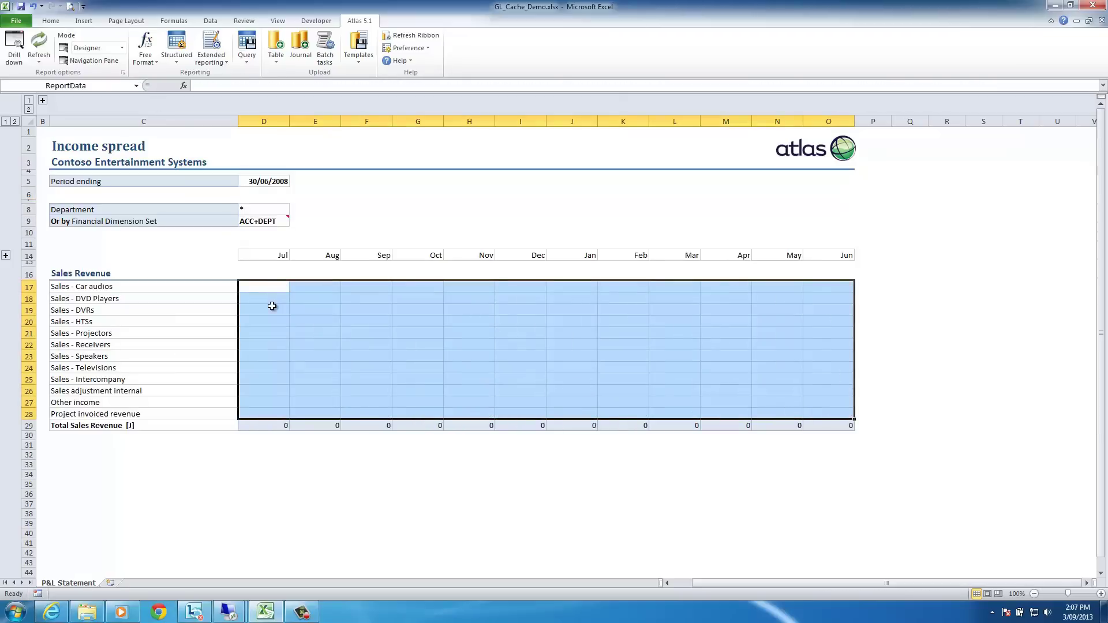
click(149, 132)
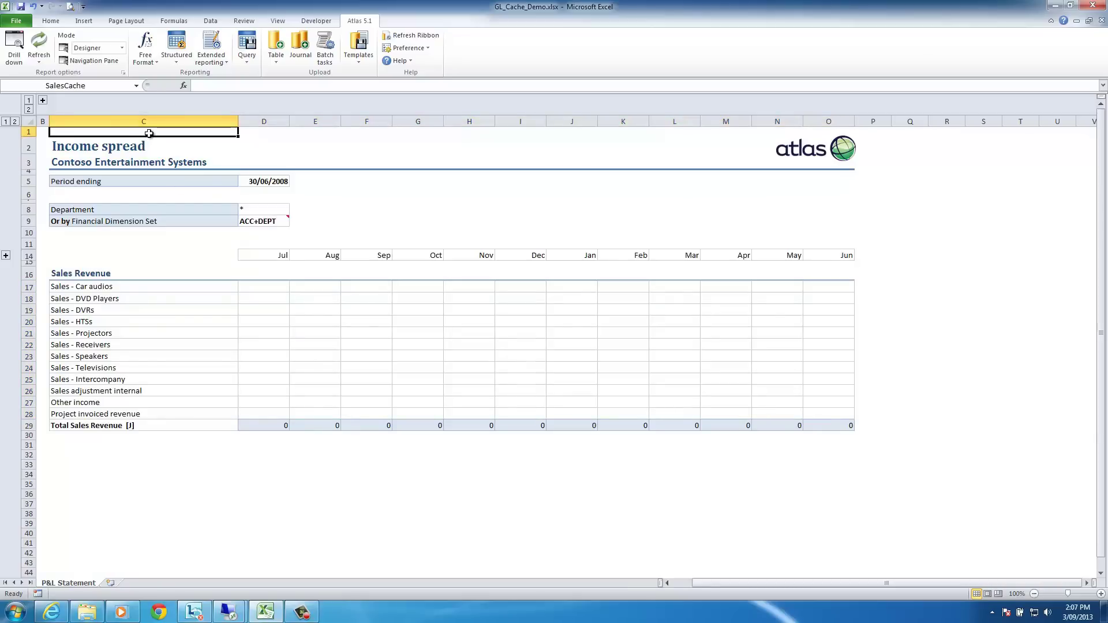
Insert an Atlas cache formula into C1 from the Sales revenue by Department query
click(207, 52)
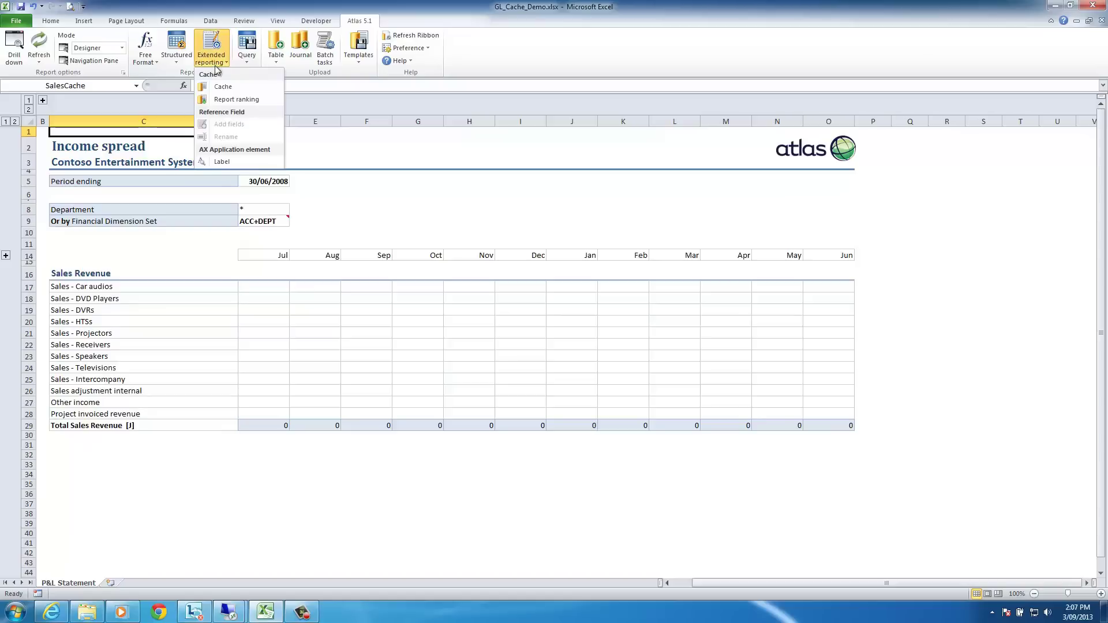
click(228, 87)
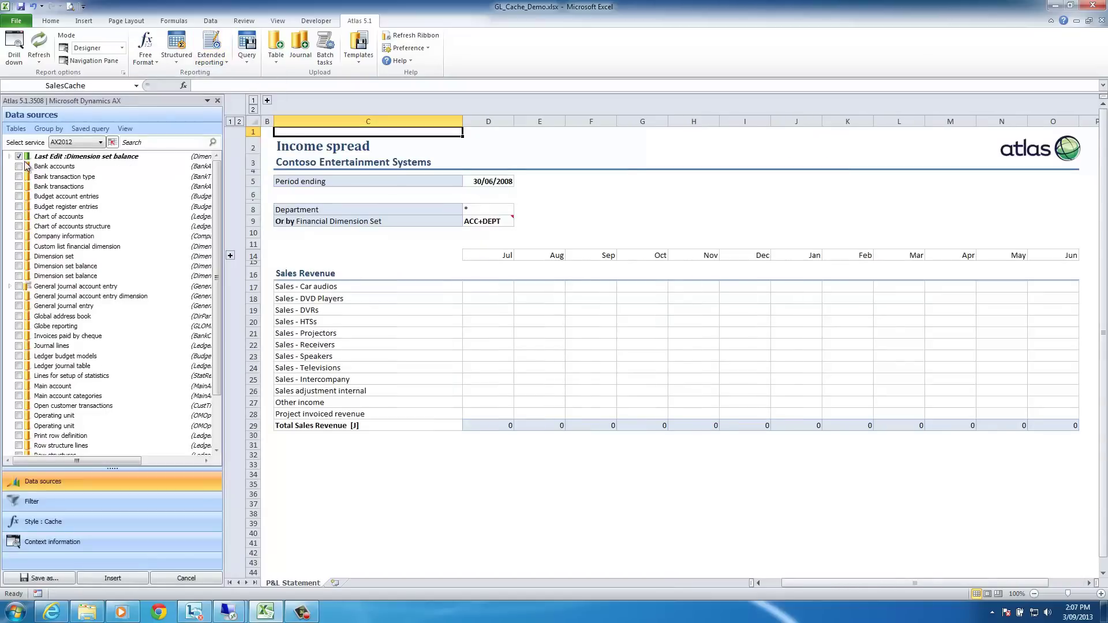
click(10, 155)
click(31, 177)
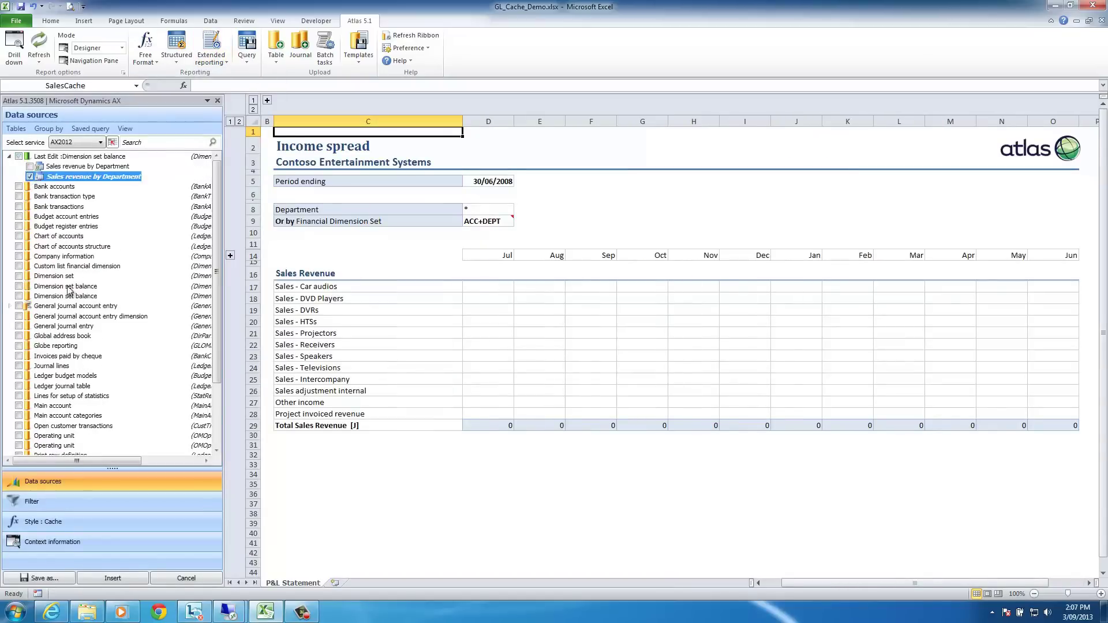
click(100, 578)
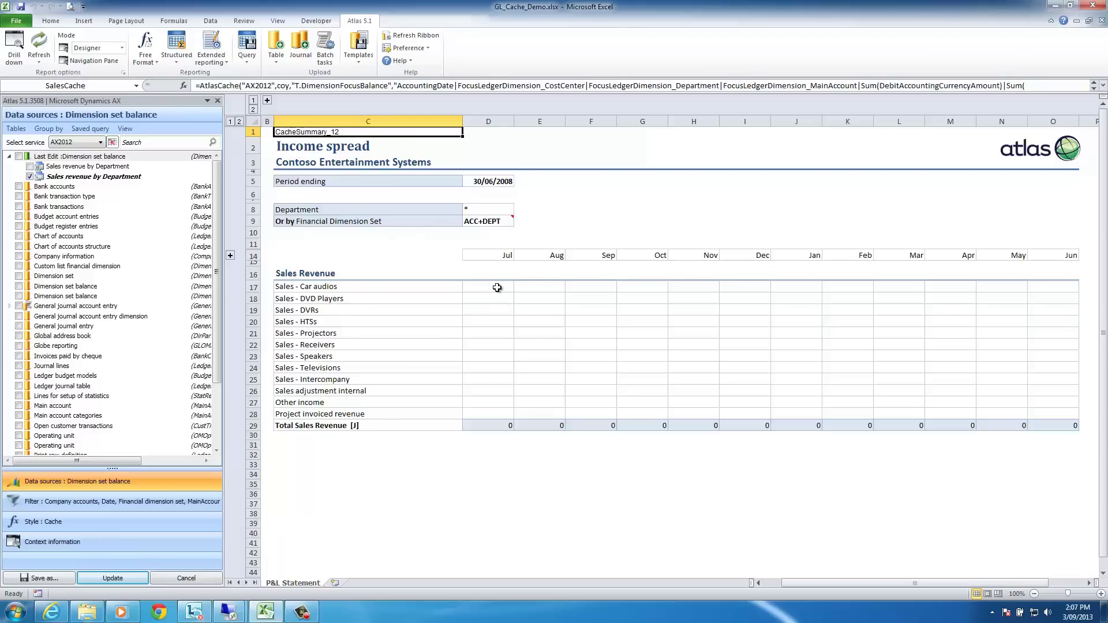
Define a D17 balance filtered by Date =D$12 and MainAccount =$A17, including credit amounts
click(497, 287)
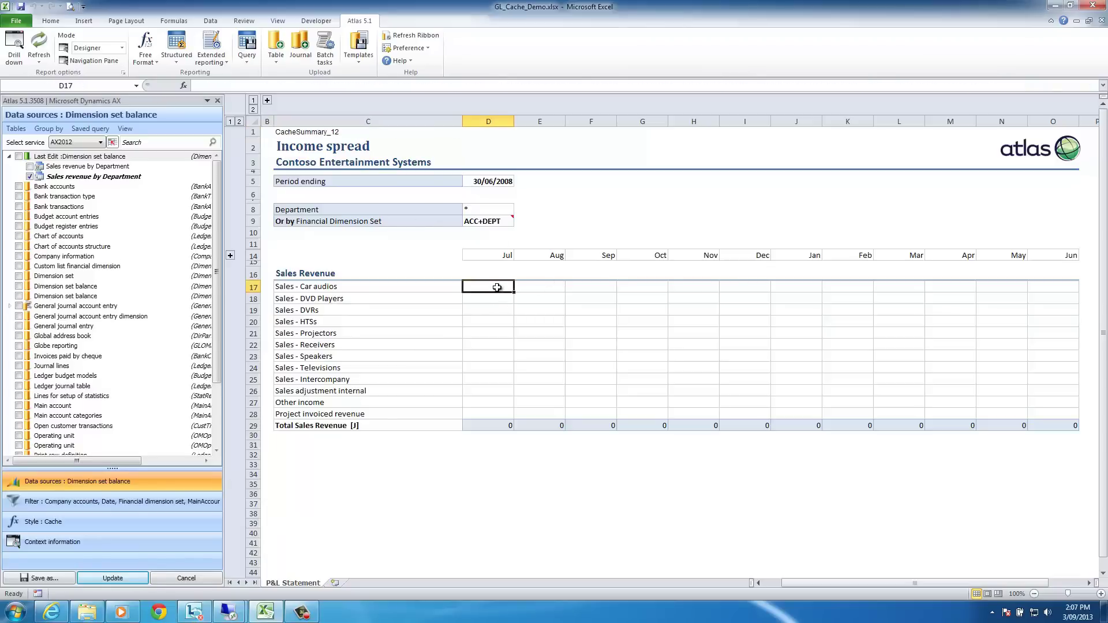
click(98, 505)
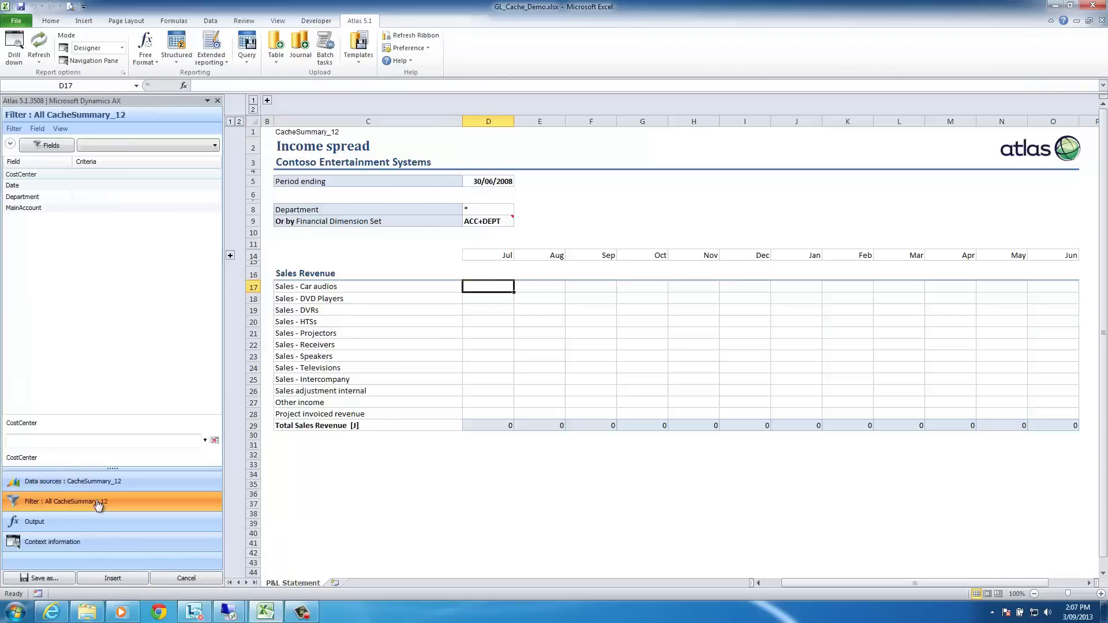
click(82, 185)
text(=D$12)
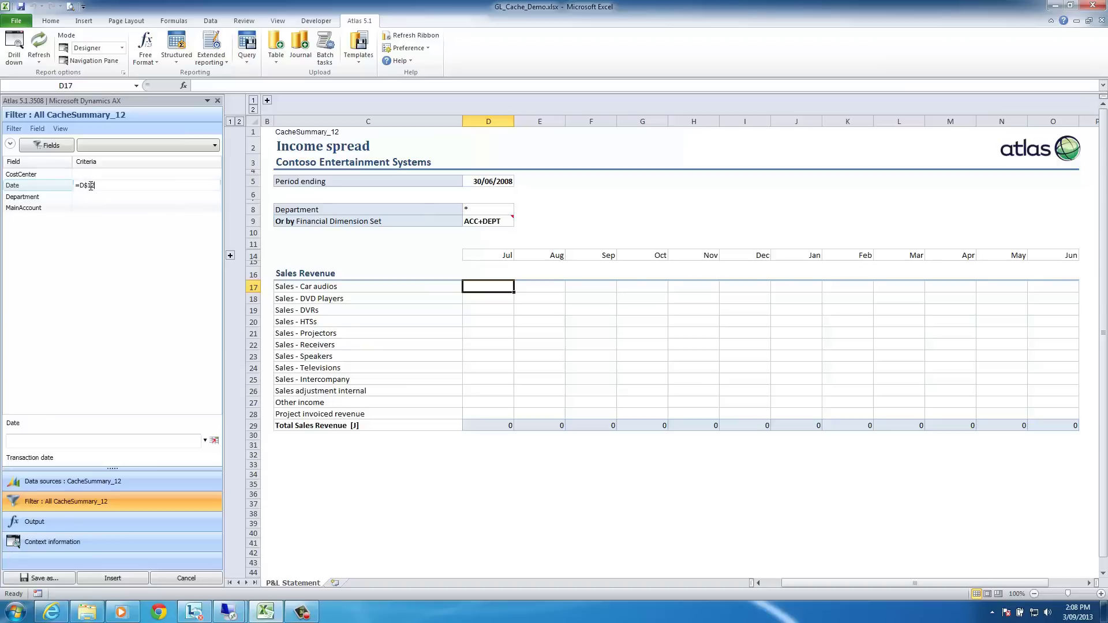
click(86, 209)
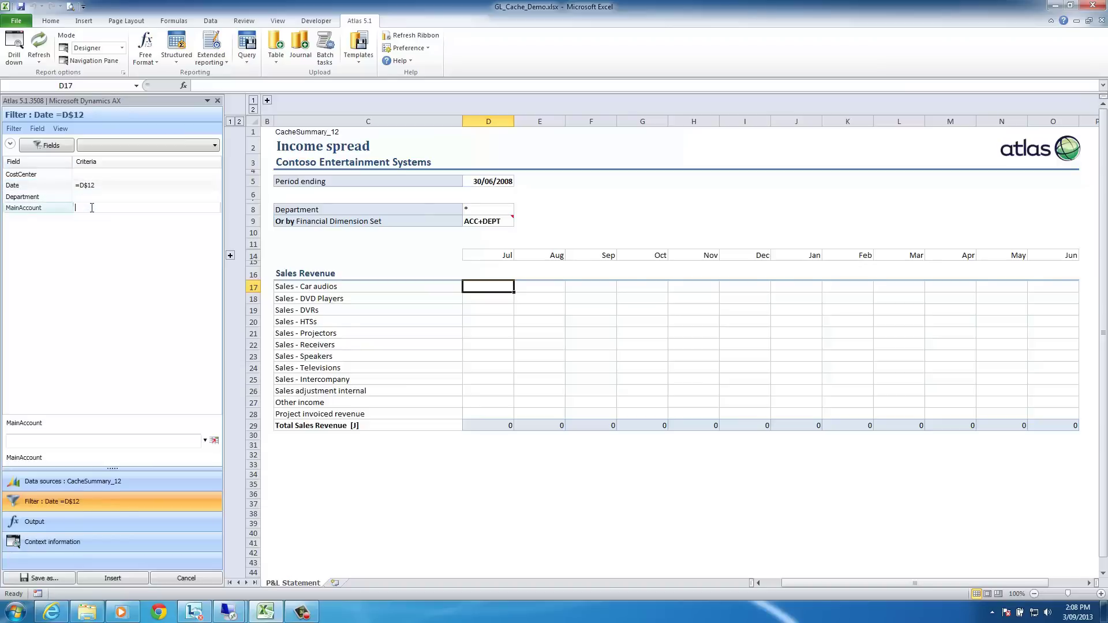
text(=$)
text(A17)
key(Return)
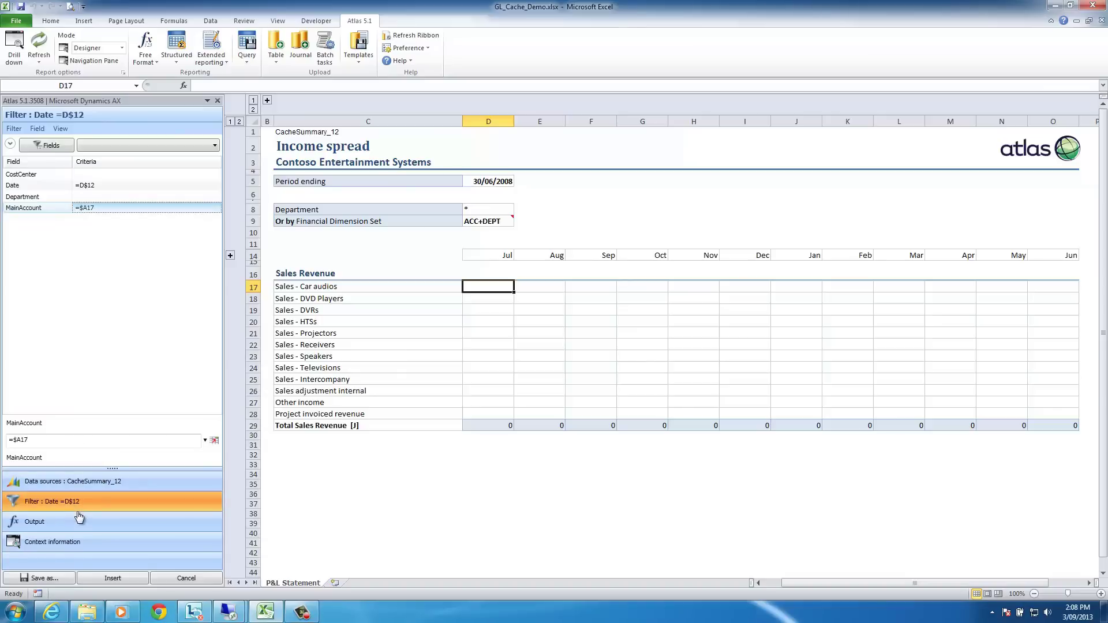
click(34, 522)
click(31, 191)
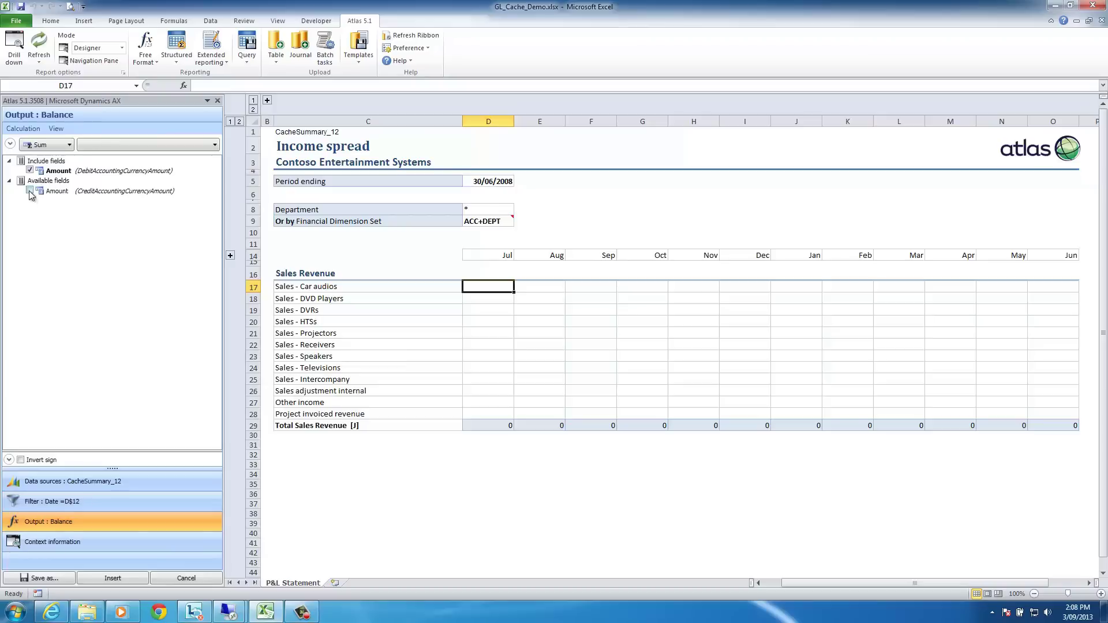
Insert the balance formula into D17 (2,928), close the Atlas pane and copy D17
click(124, 580)
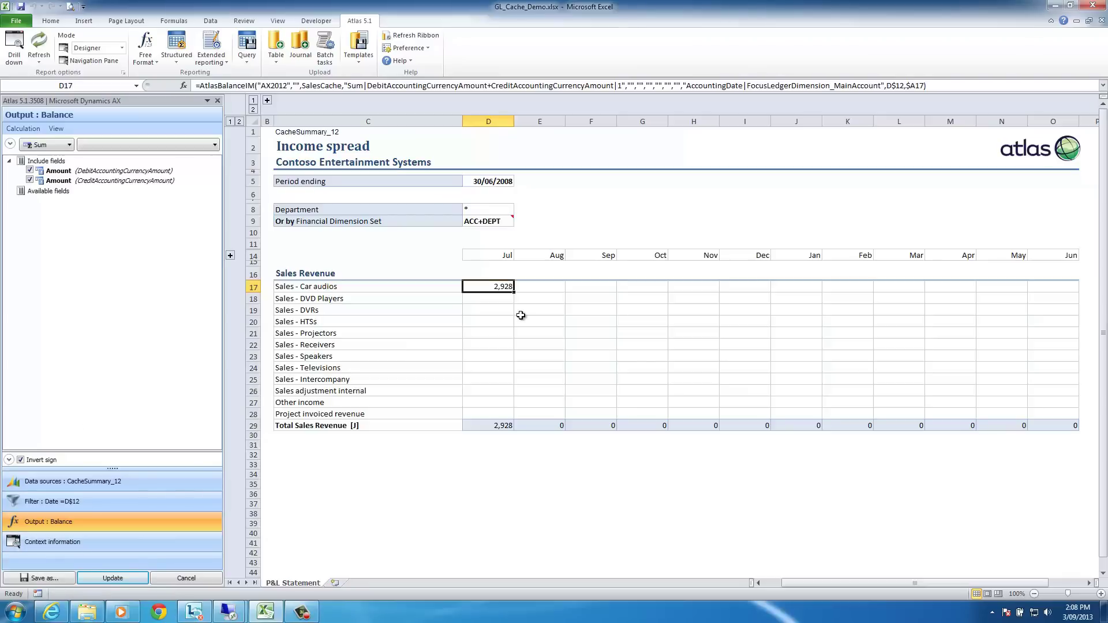
click(217, 101)
key(ctrl+c)
Paste only the D17 formula across D17:O28, giving a 741,699 July total
mouse_move(277, 287)
mouse_down()
mouse_move(824, 400)
mouse_move(827, 411)
mouse_up()
key(ctrl+alt+v)
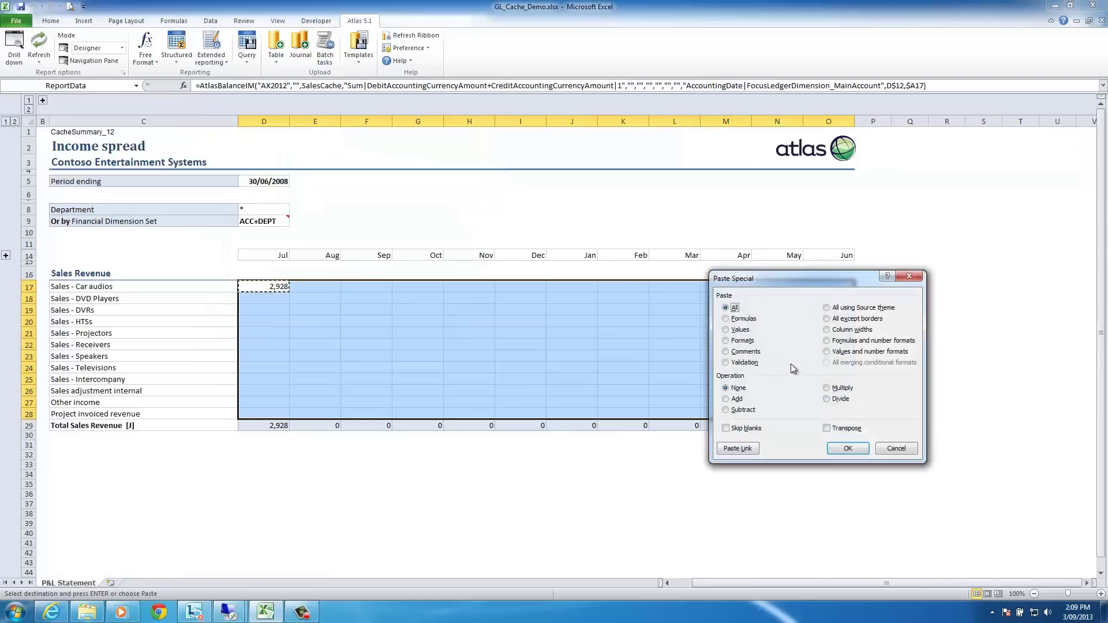
click(743, 318)
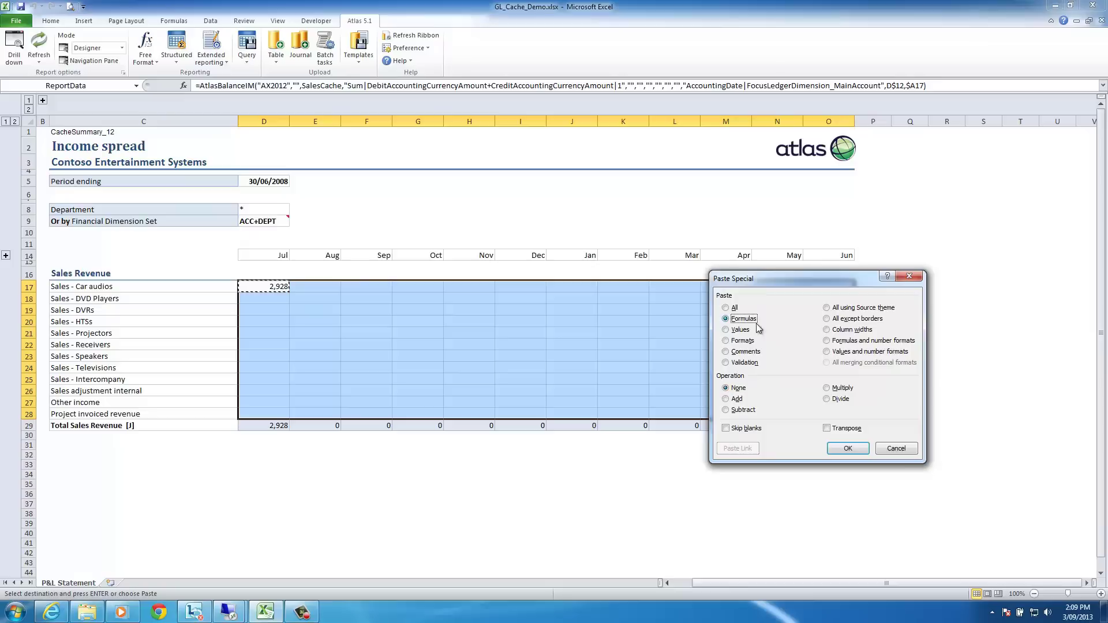
click(840, 449)
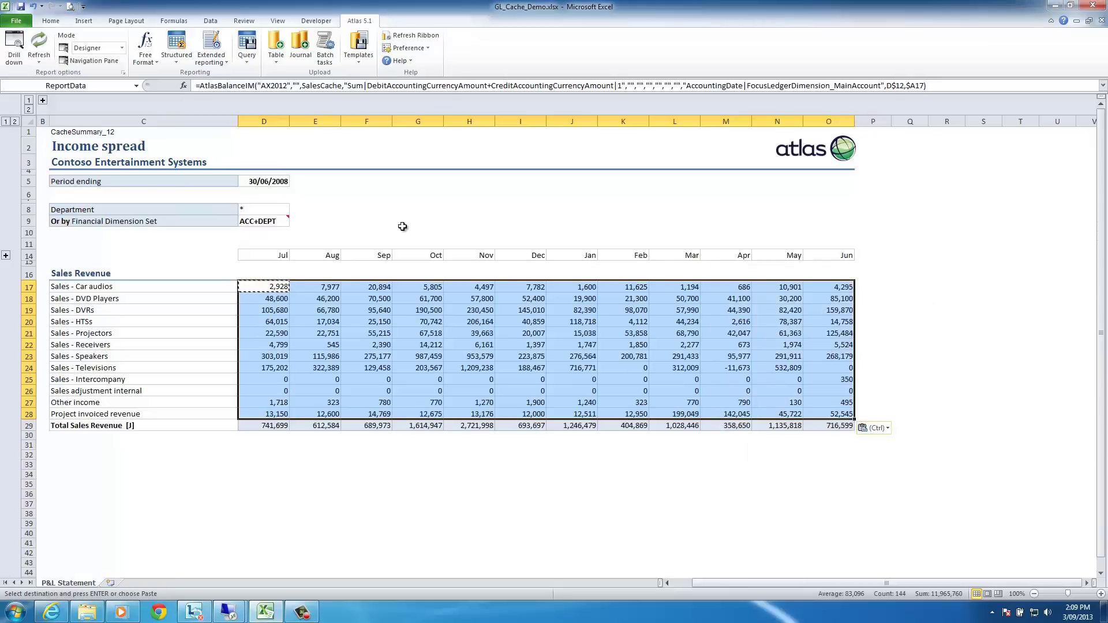